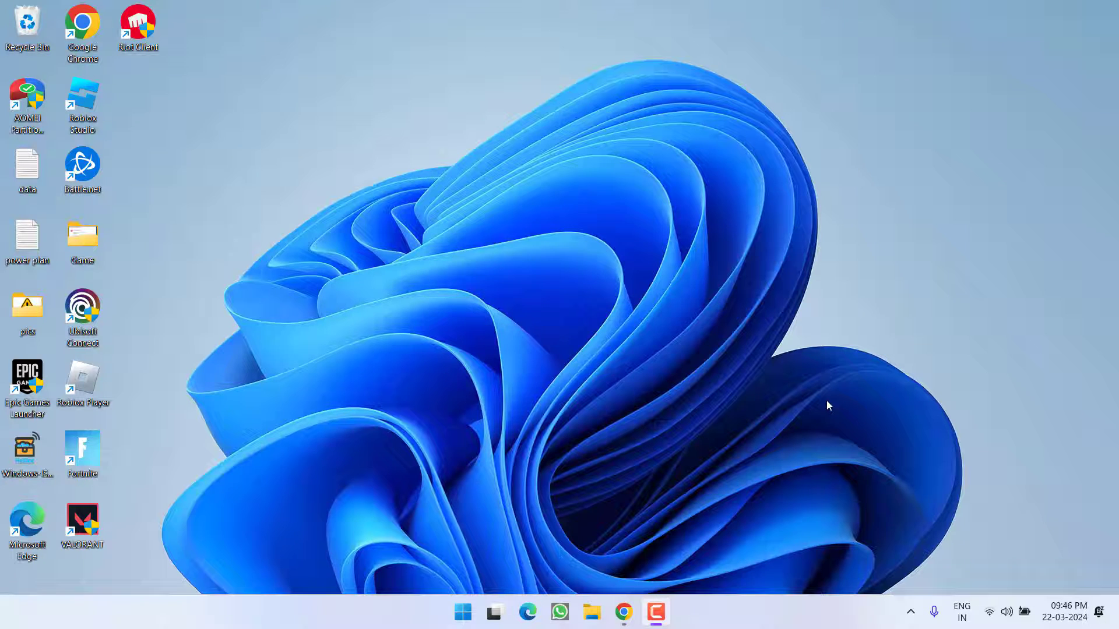
Run sfc /scannow in an administrator Command Prompt, which finds no integrity violations.
key("super")
type("cmd")
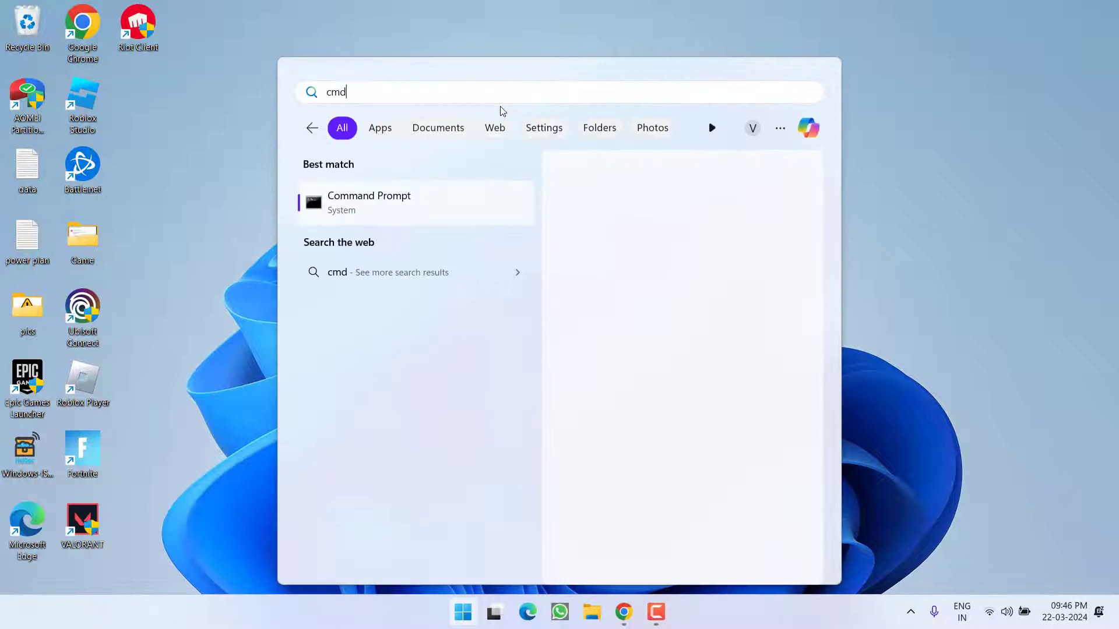
left_click(624, 332)
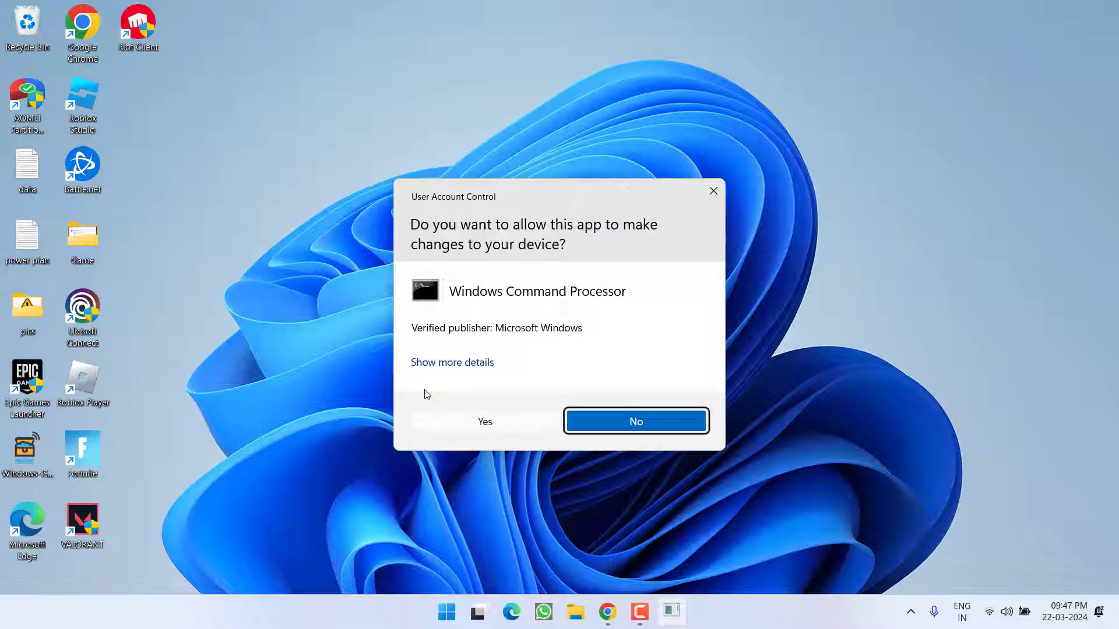
left_click(437, 425)
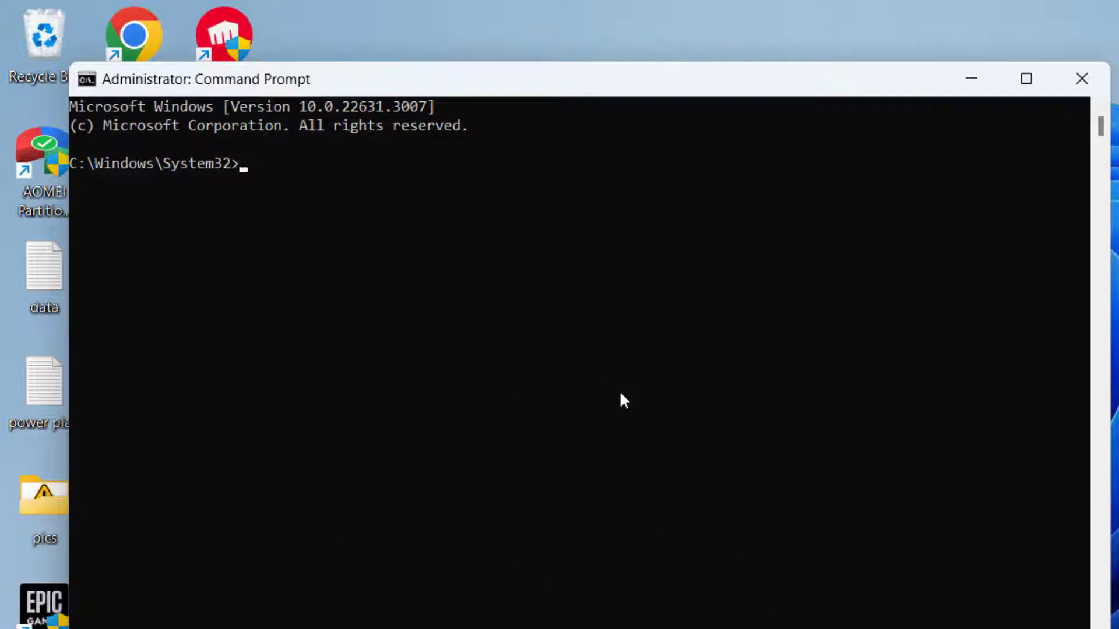
type("sfc /scannow")
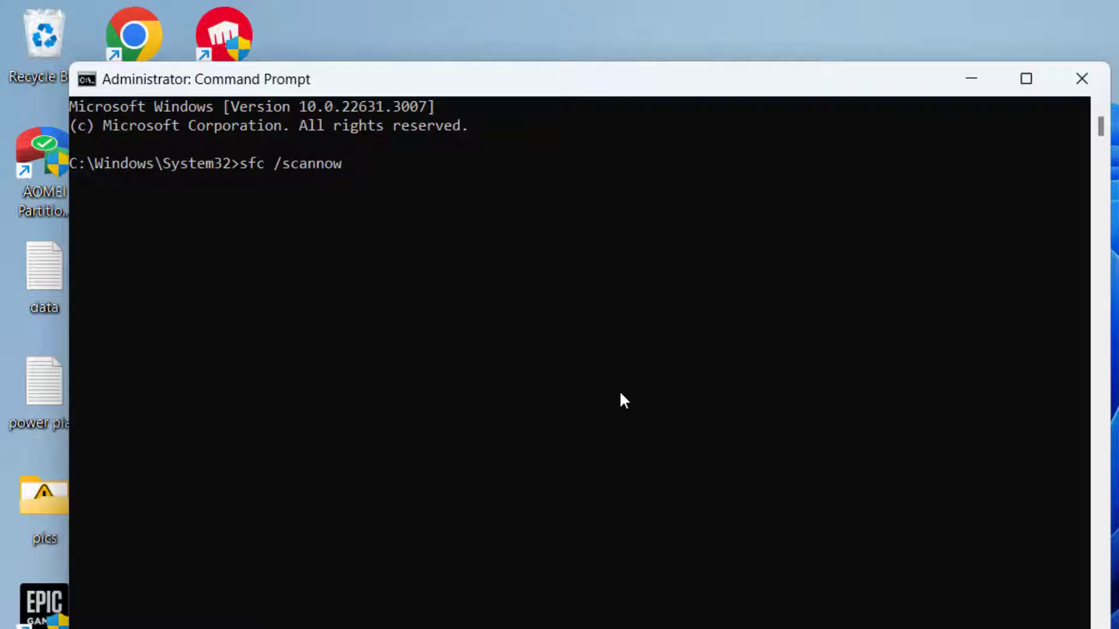
key("Return")
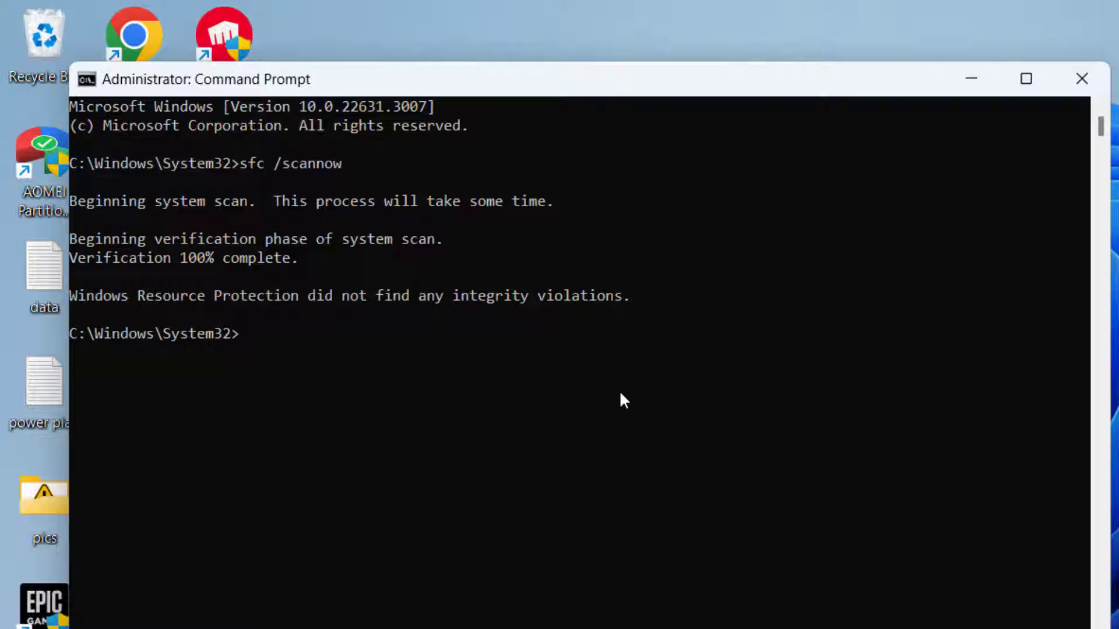
Run dism /online /cleanup-image /restorehealth to completion, then close Command Prompt.
type("dism /online /c")
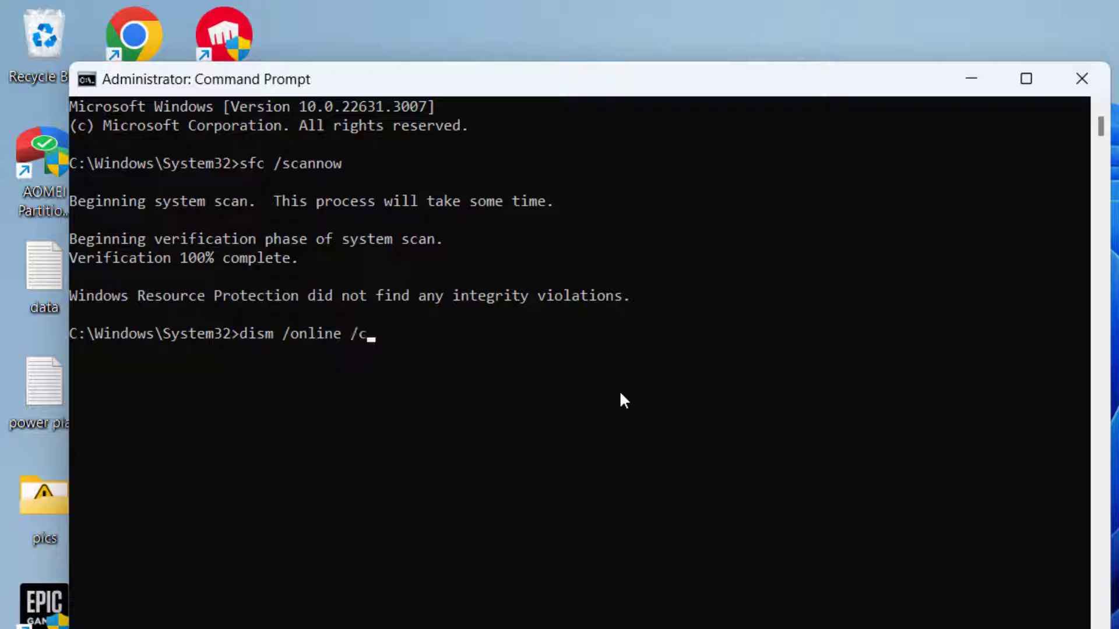
type("leanup-image")
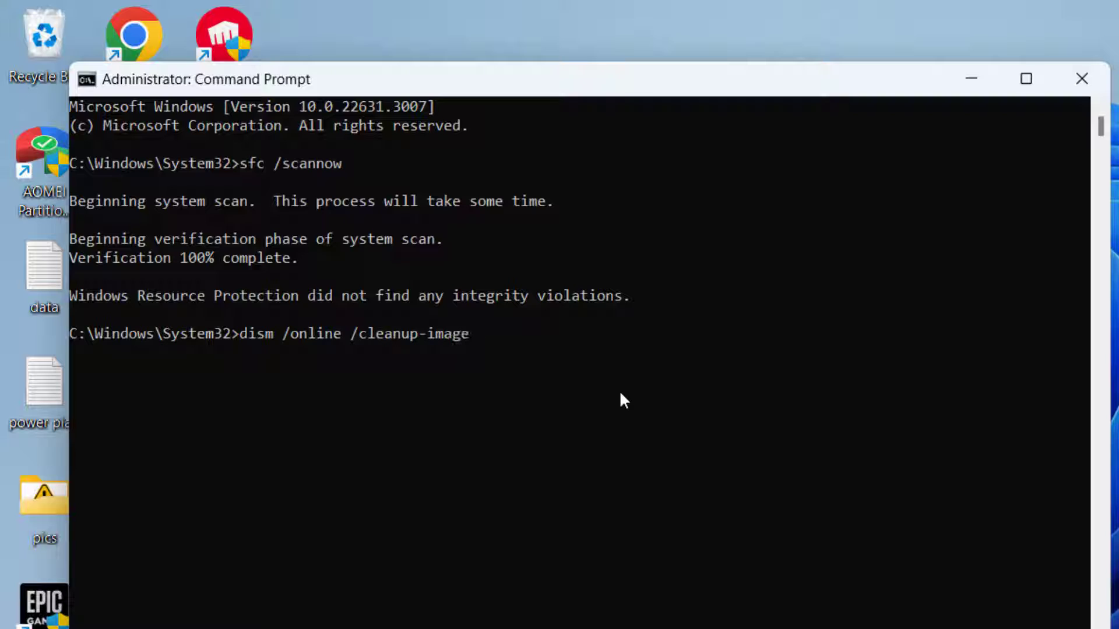
type(" /restorehealth")
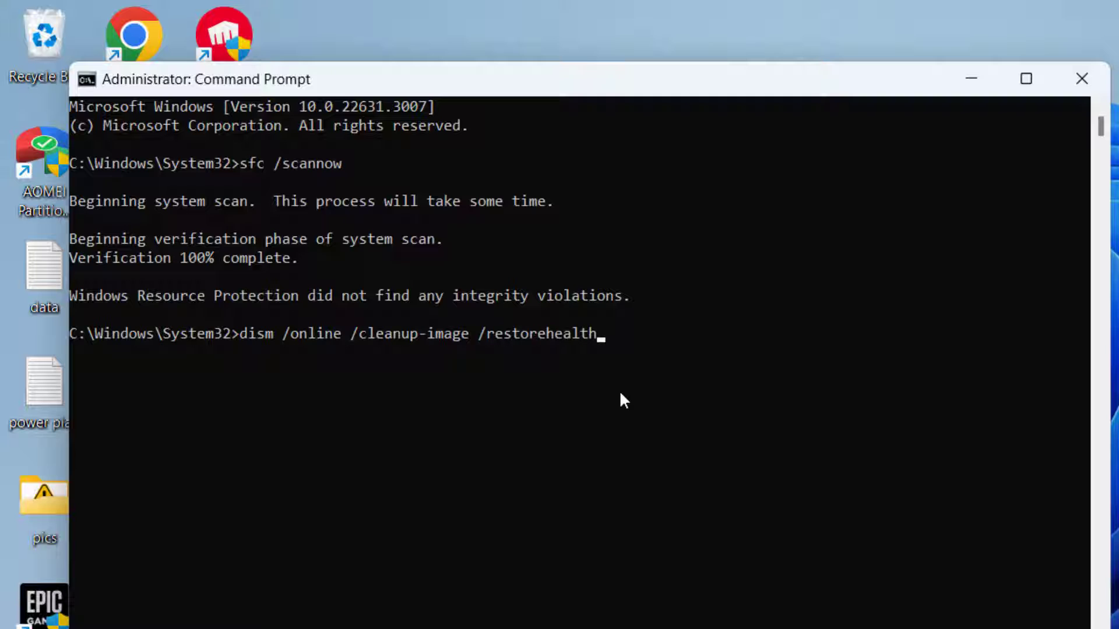
key("Return")
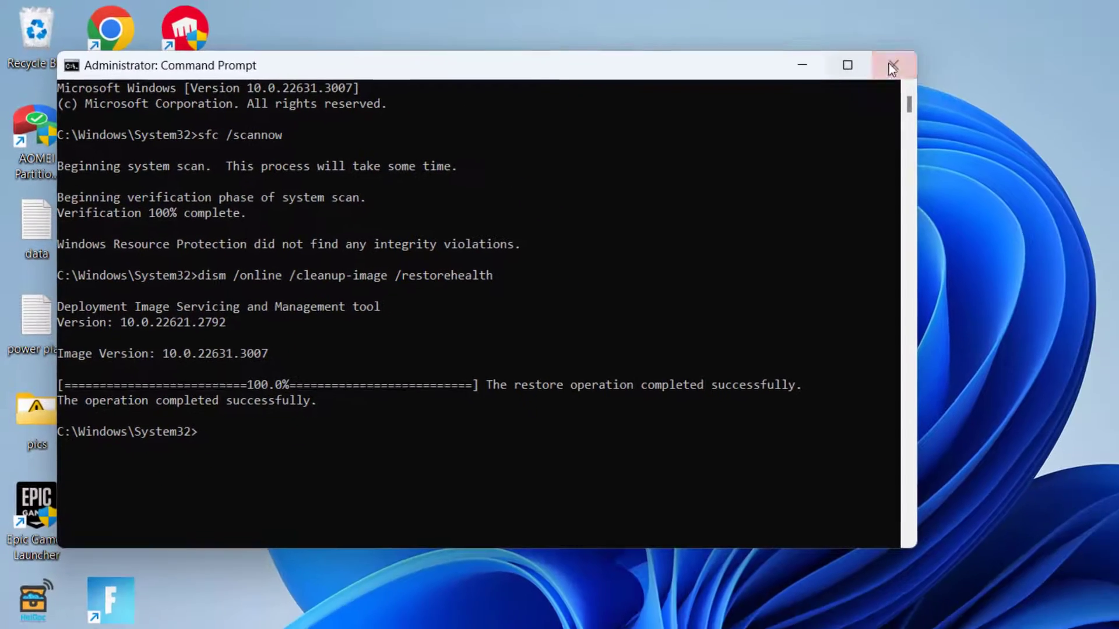
left_click(1052, 77)
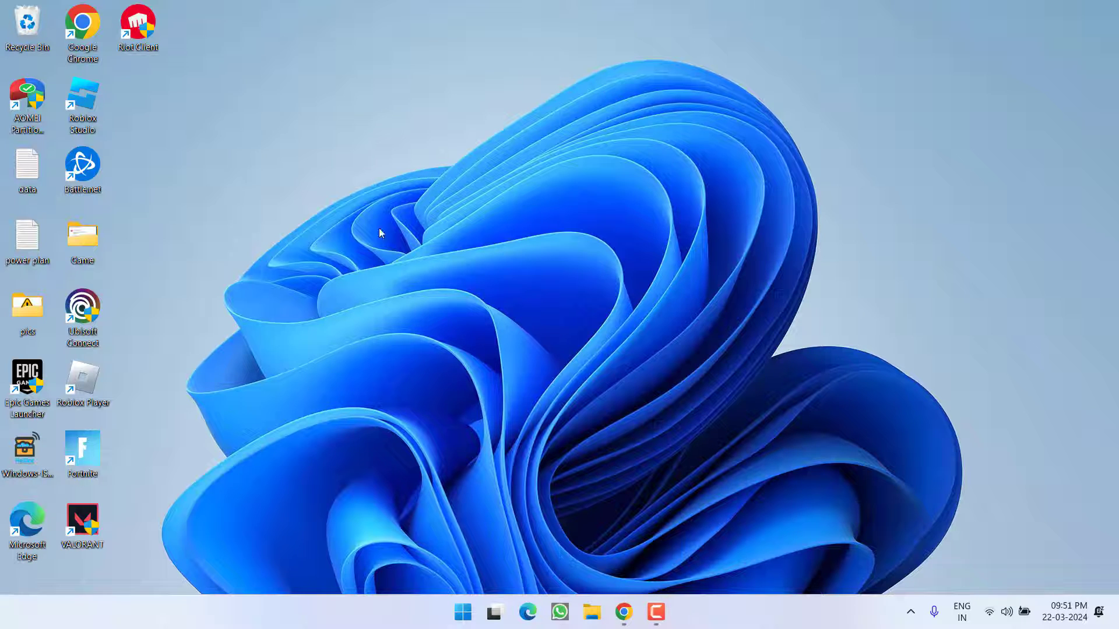
Open Programs and Features by running appwiz.cpl from the Run dialog.
right_click(462, 612)
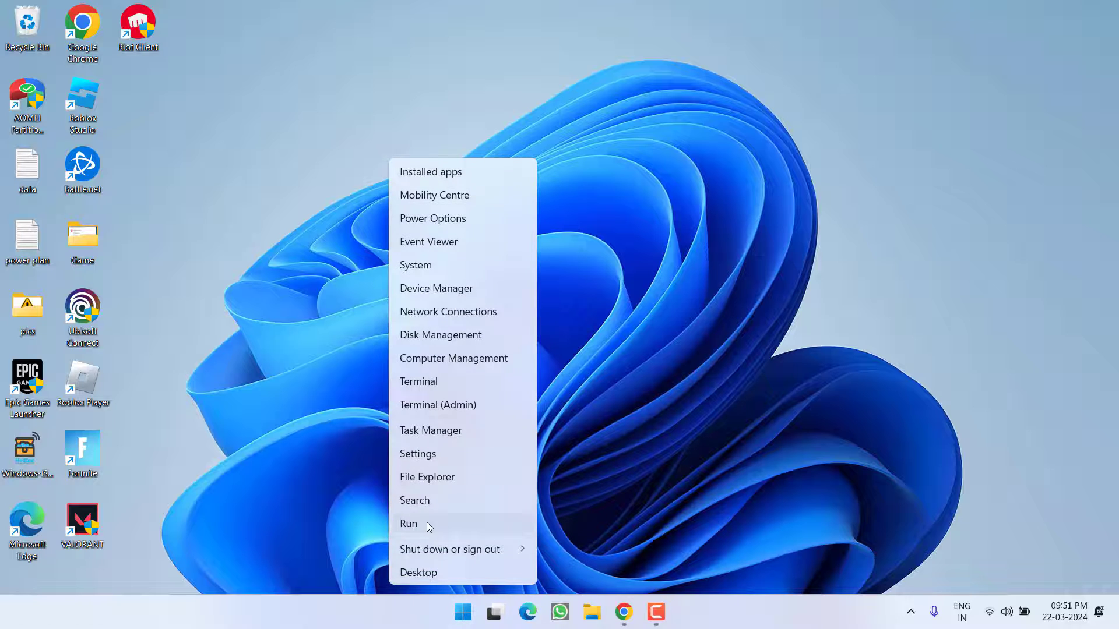
left_click(427, 524)
type("app")
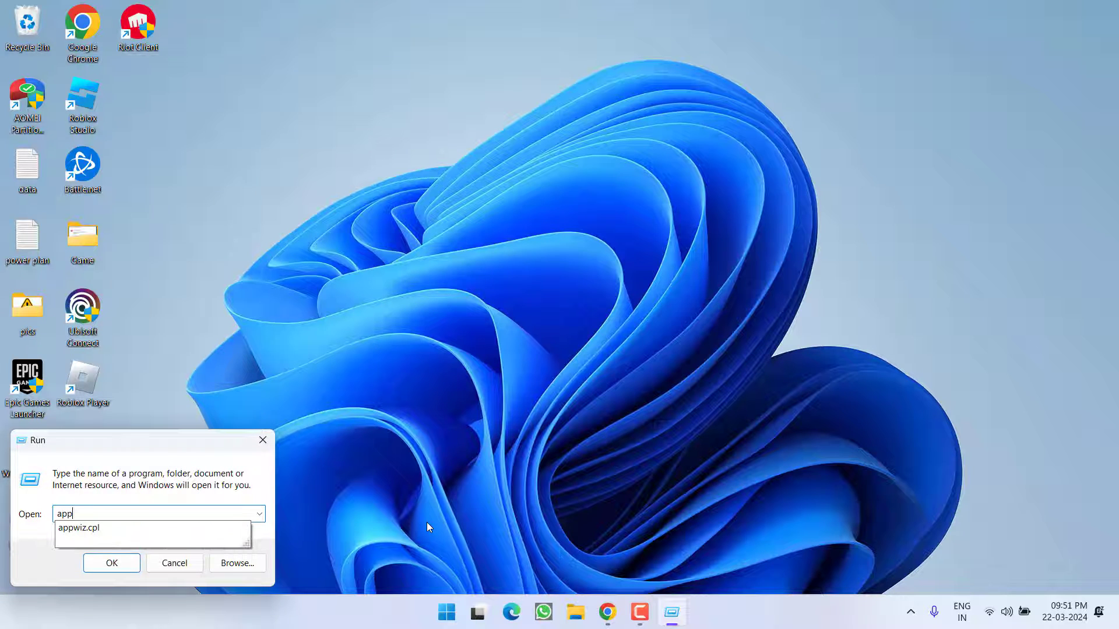
key("Down")
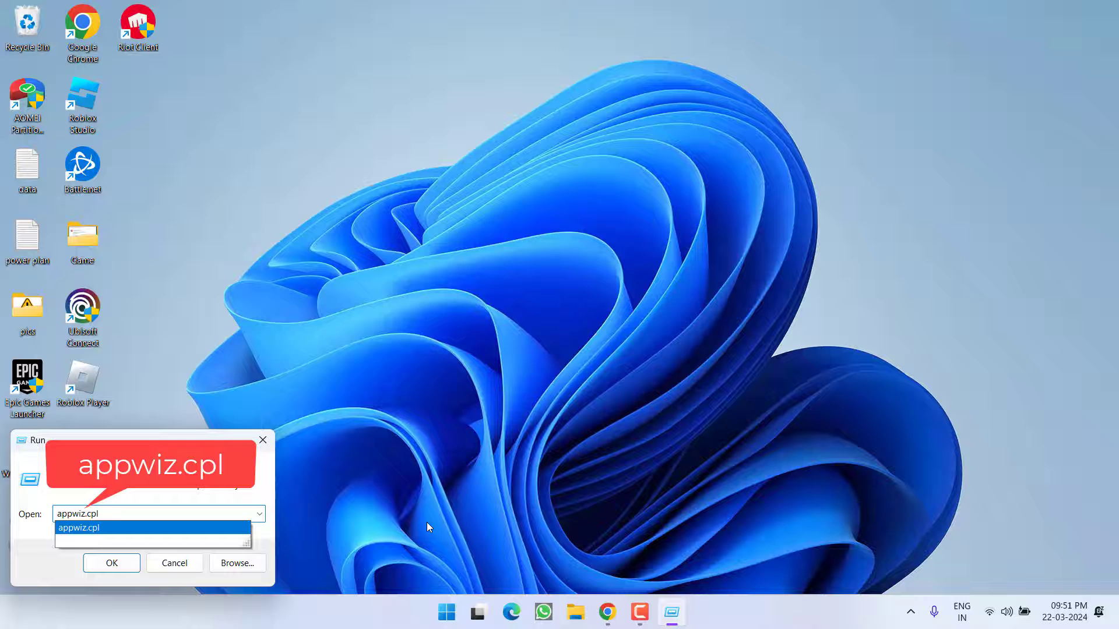
key("Return")
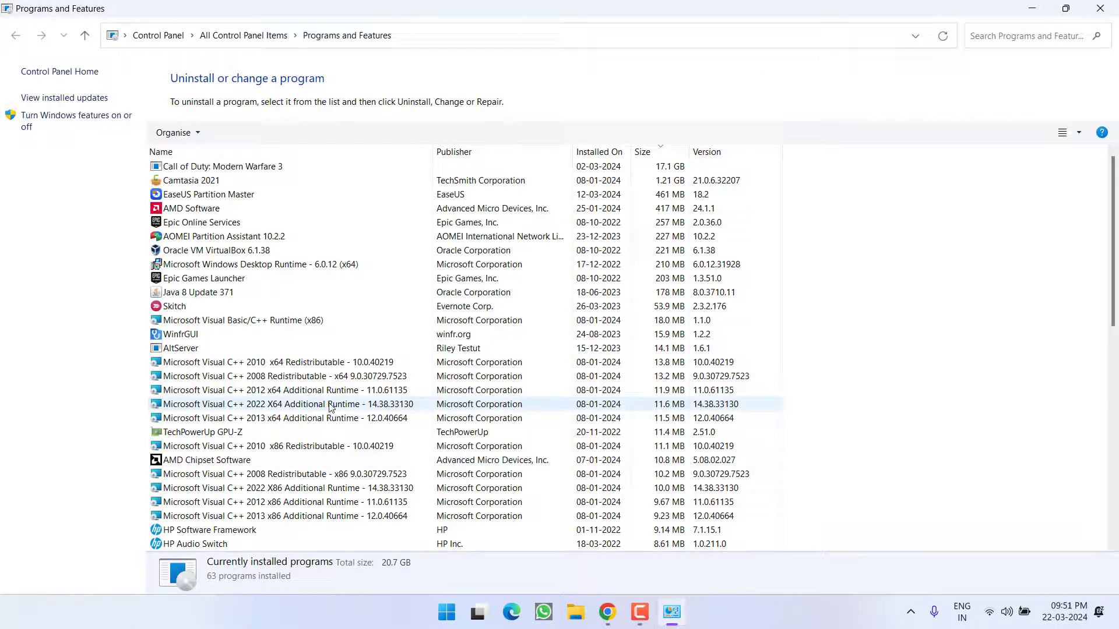
Uninstall the Visual C++ 2010 x64 Redistributable, then close Programs and Features.
scroll(344, 378, "down", 2)
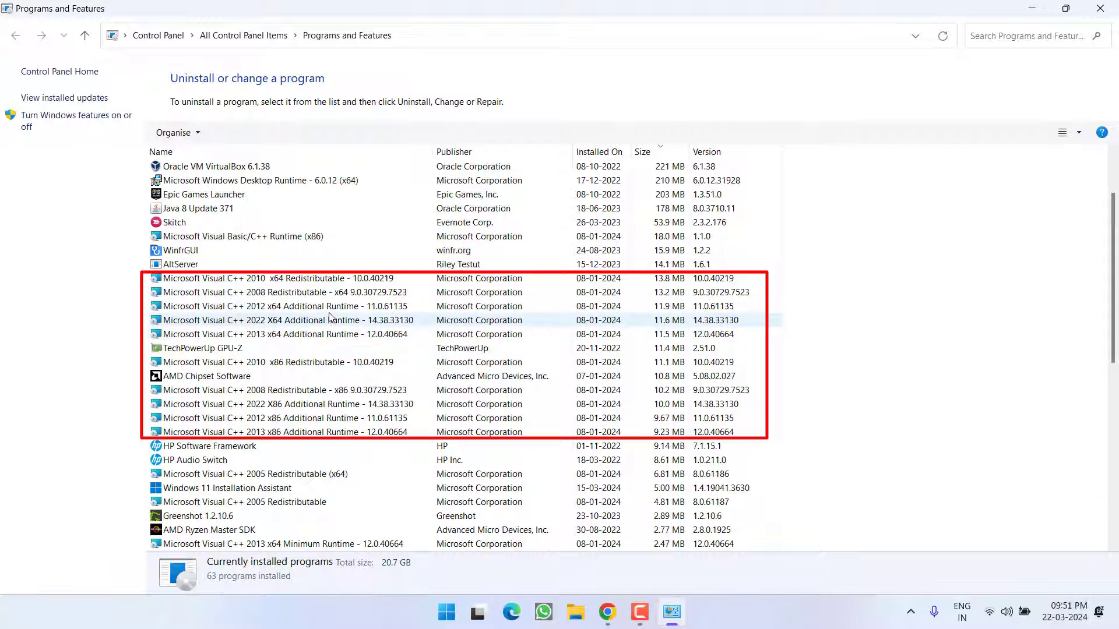
left_click(313, 279)
right_click(313, 280)
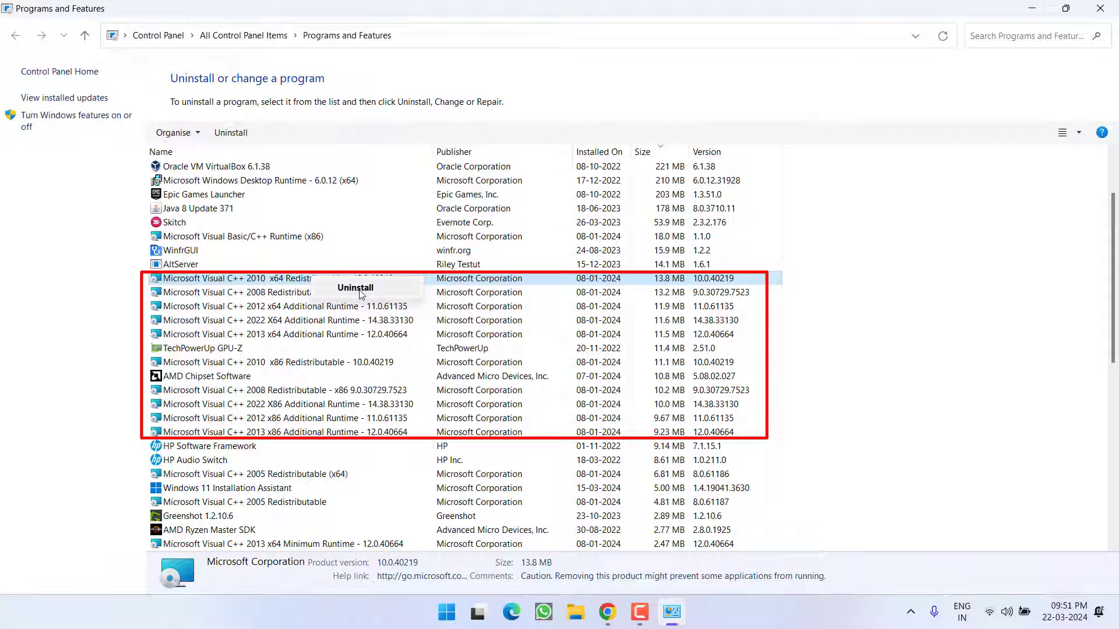
left_click(220, 281)
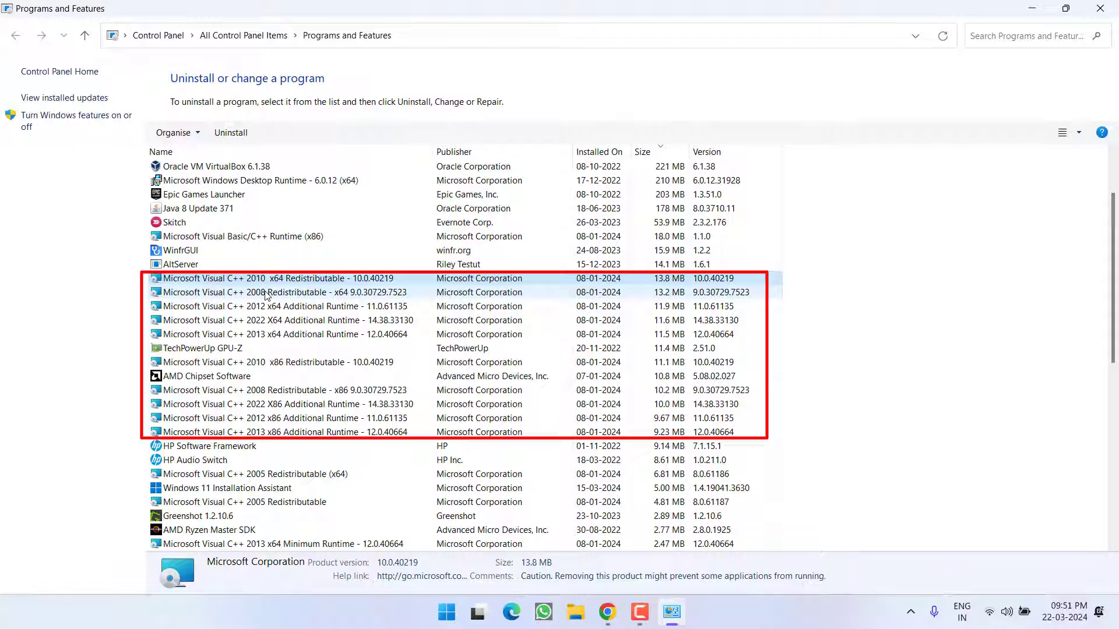
left_click(1100, 8)
Start downloading the Visual C++ Runtimes All-in-One package from the TechPowerUp page.
left_click(622, 612)
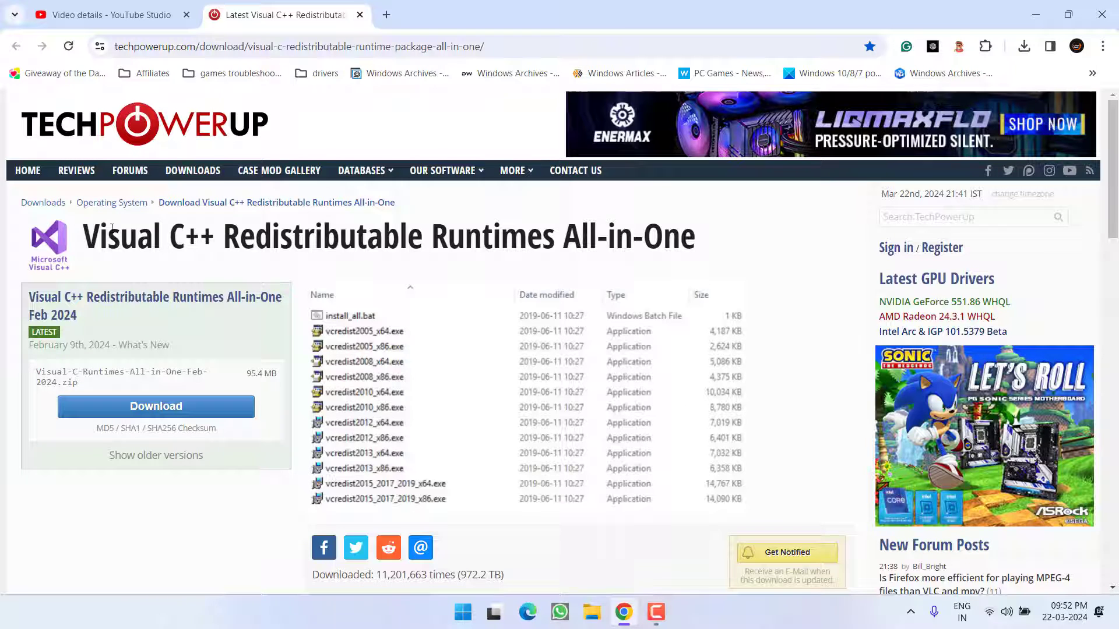
left_click_drag(108, 236, 153, 236)
left_click_drag(332, 236, 742, 272)
left_click(406, 236)
left_click(155, 408)
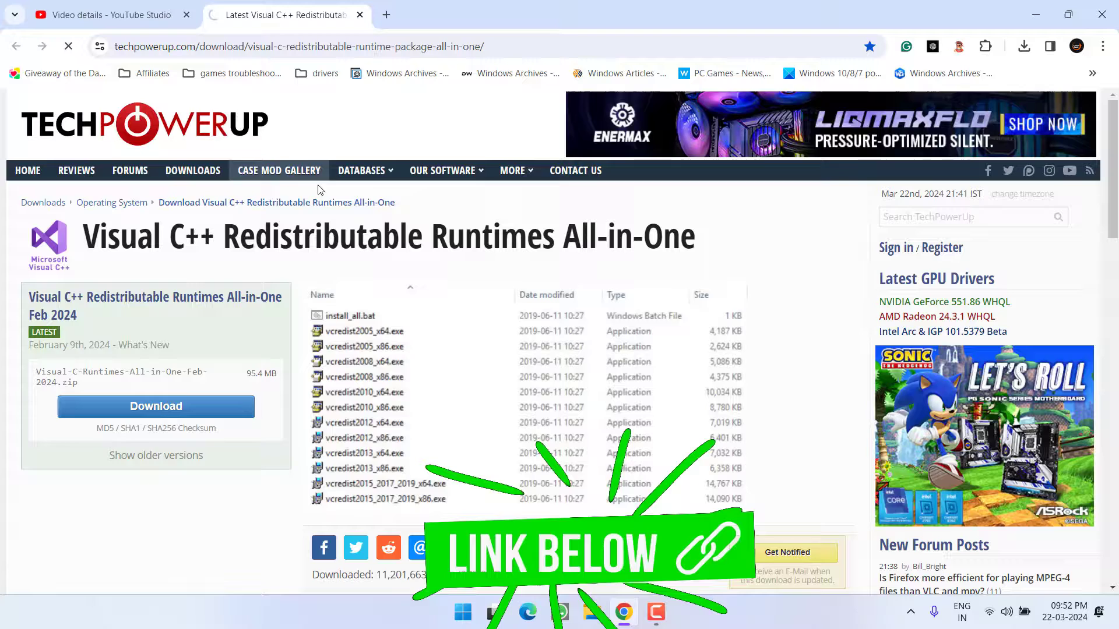
Download the Feb-2024 zip from the US-3 server to the Desktop, then minimize Chrome.
scroll(297, 368, "down", 1)
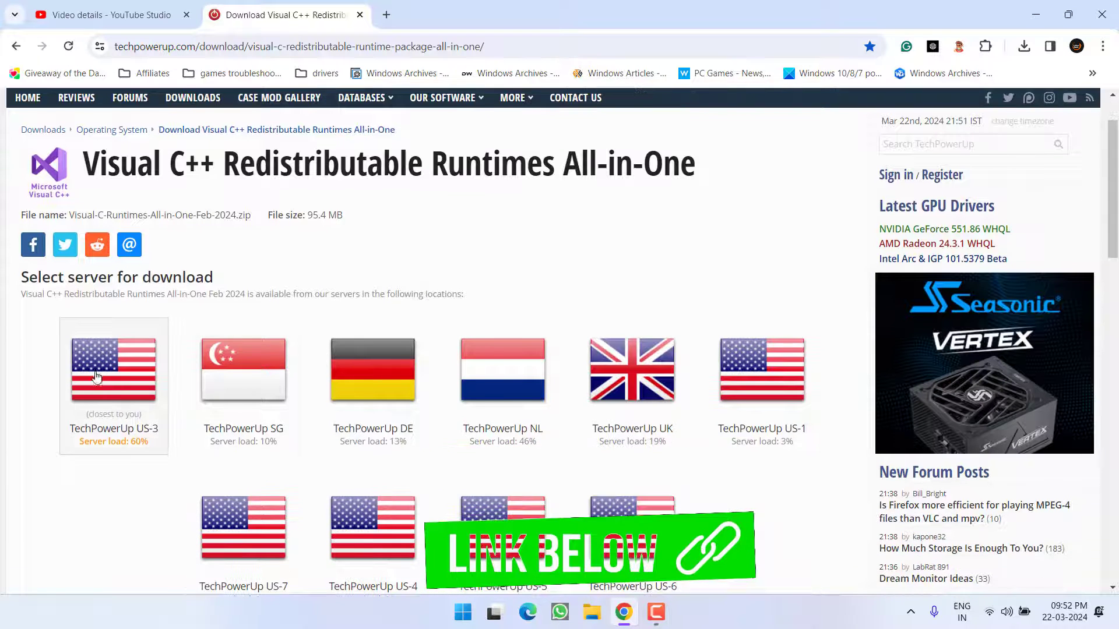
left_click(81, 401)
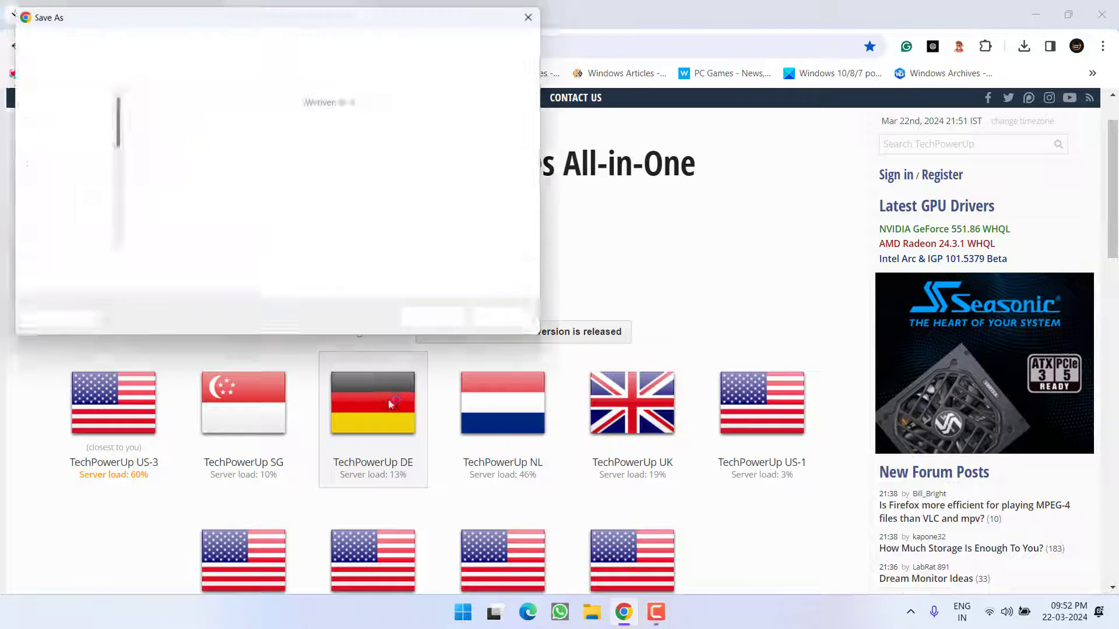
left_click(29, 137)
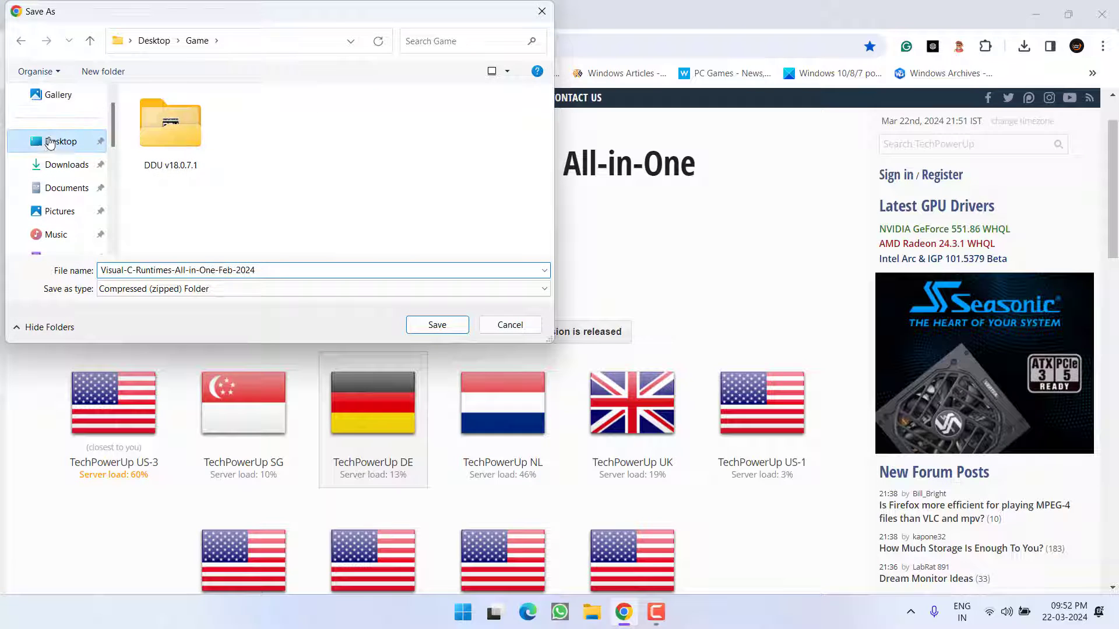
left_click(435, 324)
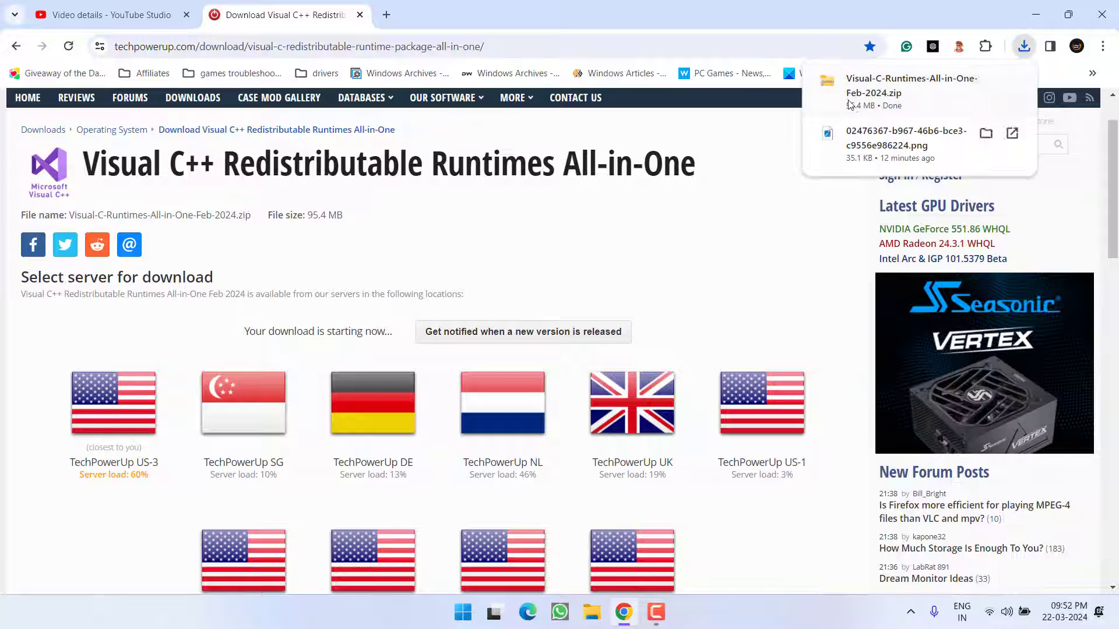
key("super+Down")
key("super+Down")
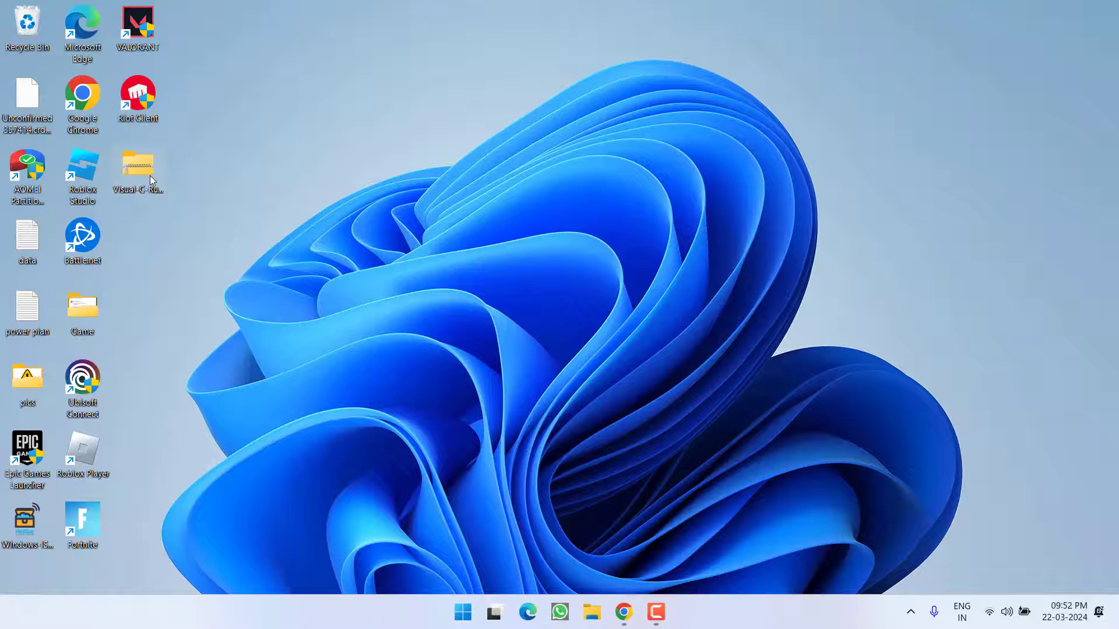
Extract the runtimes zip to a Desktop folder and check install_all's Run as administrator option.
double_click(149, 176)
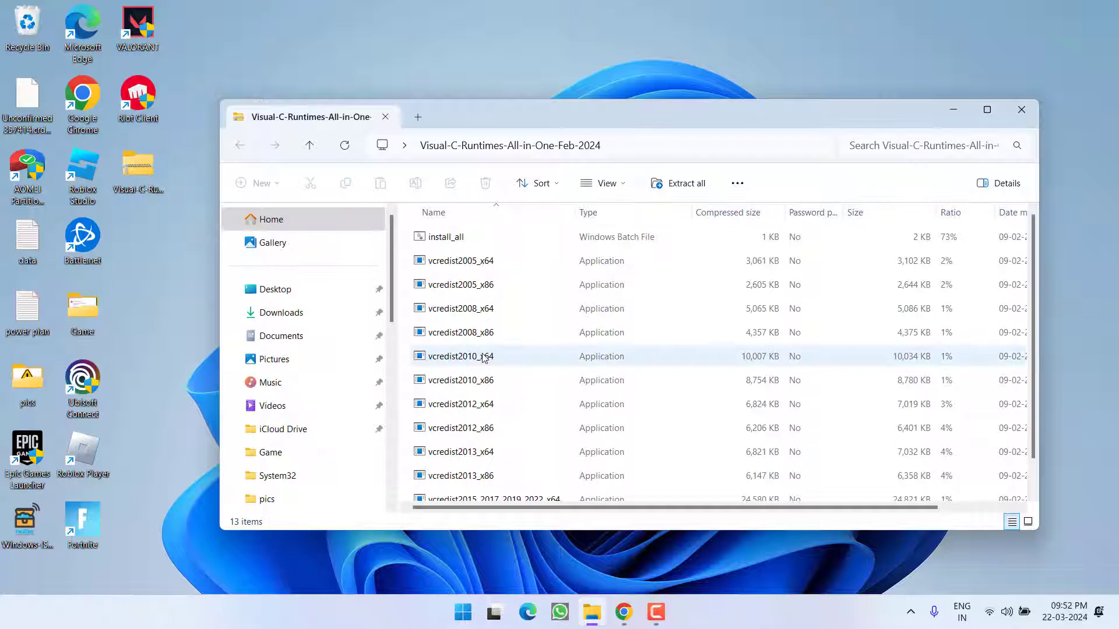
left_click(687, 185)
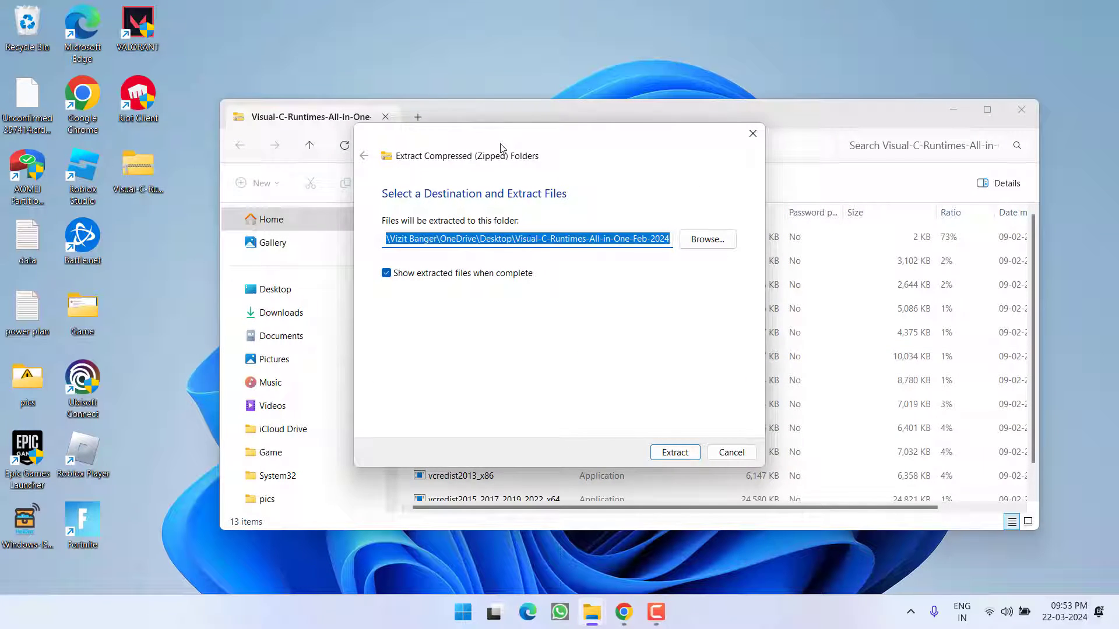
left_click(675, 454)
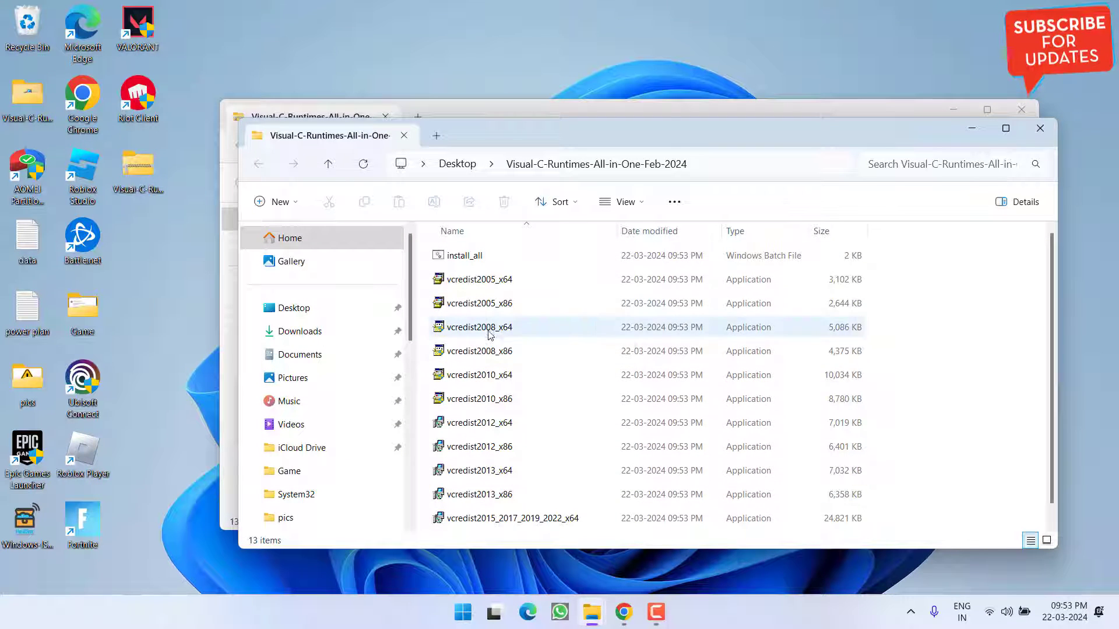
left_click(516, 330)
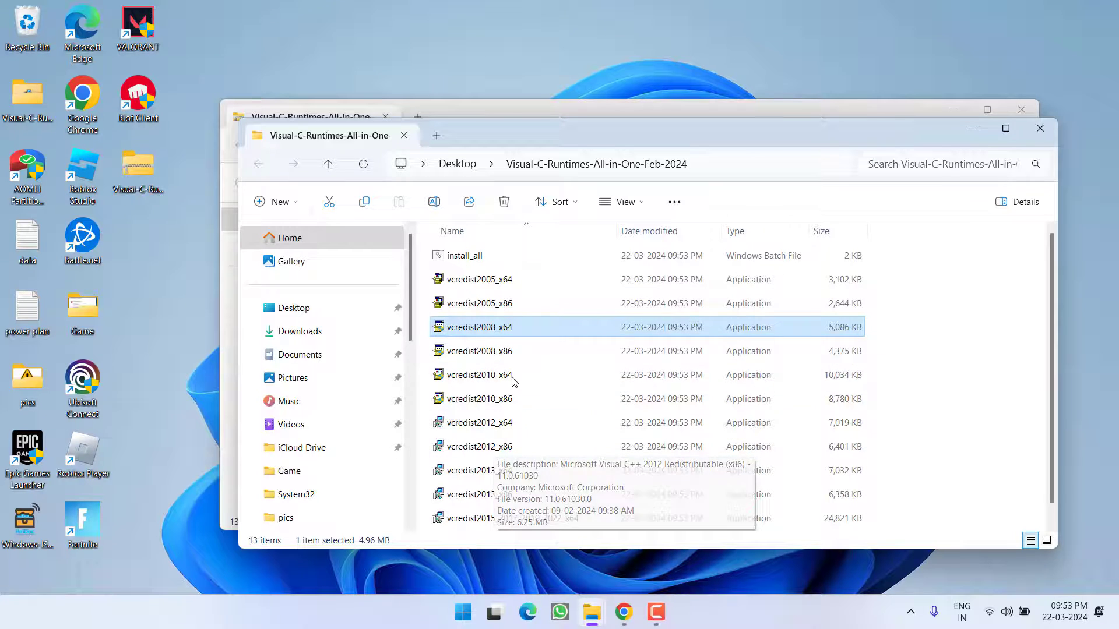
left_click(450, 258)
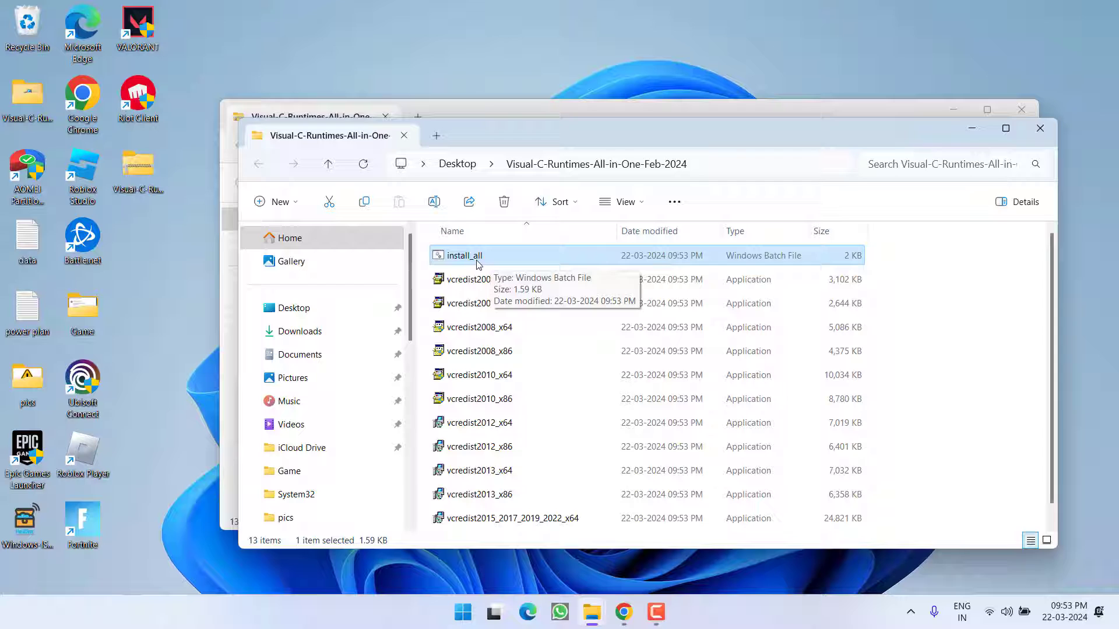
right_click(461, 259)
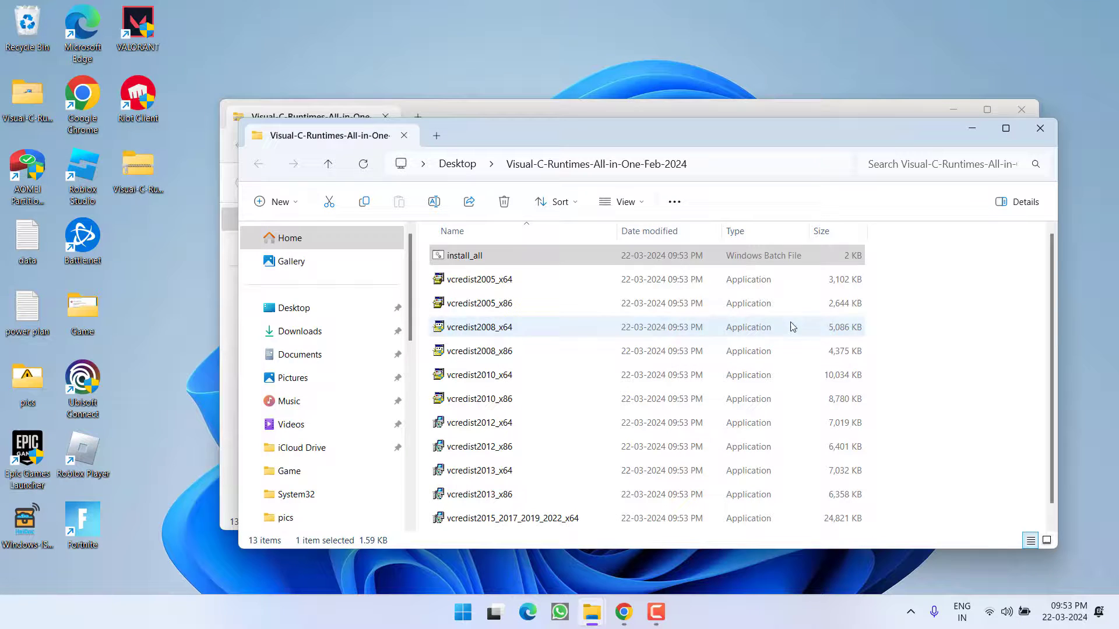
Review the vcredist 2005 through 2015-2022 installers in the folder, then close the window.
left_click(505, 289)
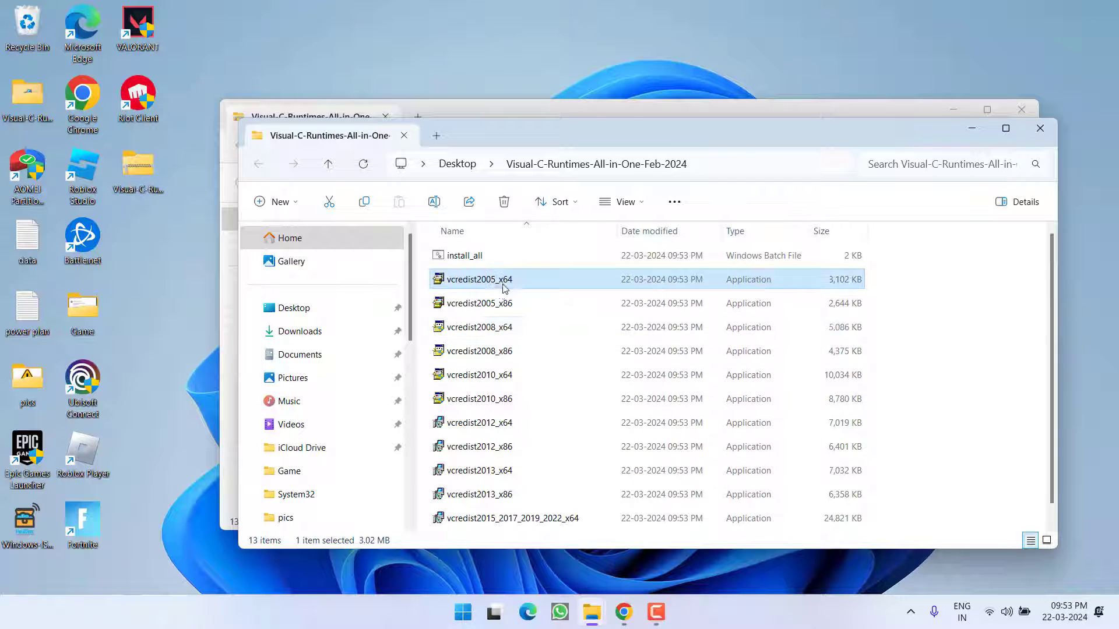
left_click(497, 304)
left_click(495, 328)
left_click(493, 352)
left_click(491, 376)
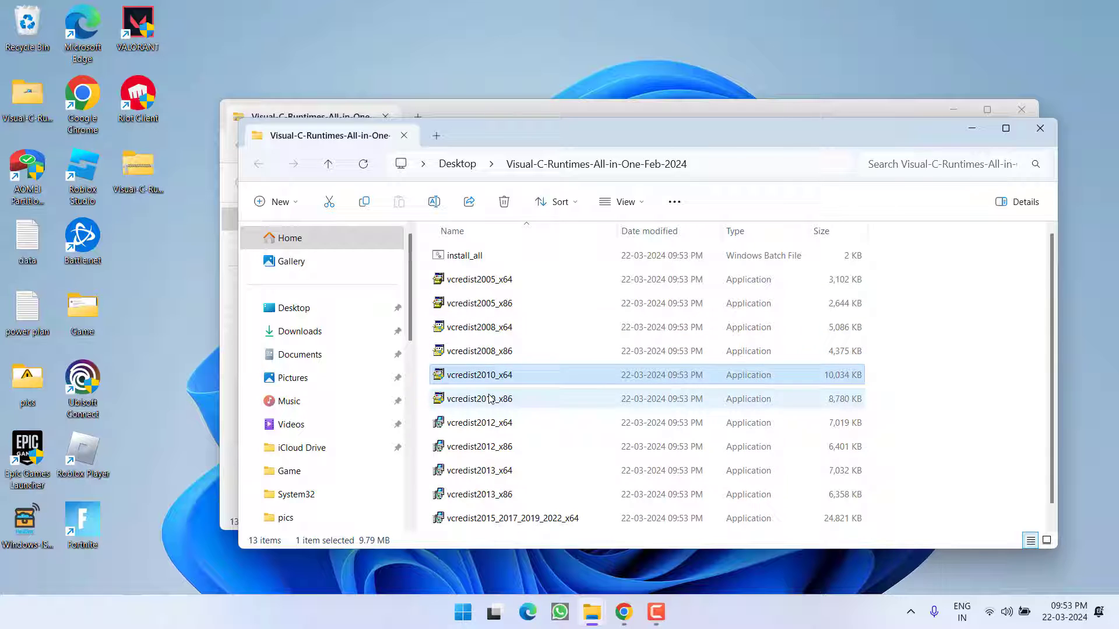
left_click(489, 399)
left_click(489, 423)
left_click(488, 470)
left_click(490, 494)
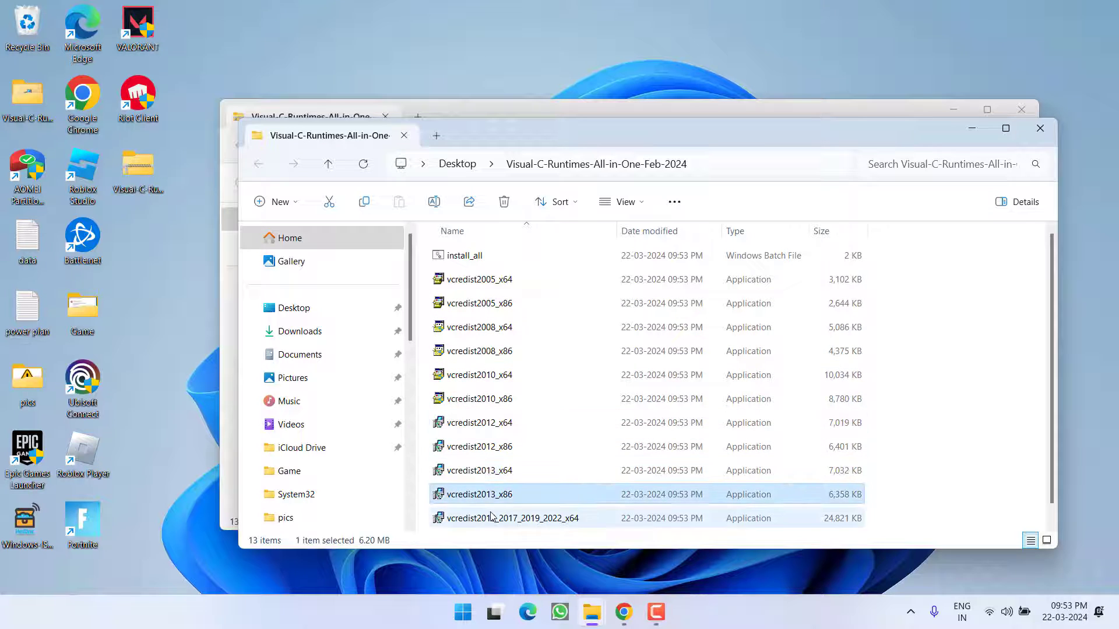
left_click(491, 518)
left_click(473, 257)
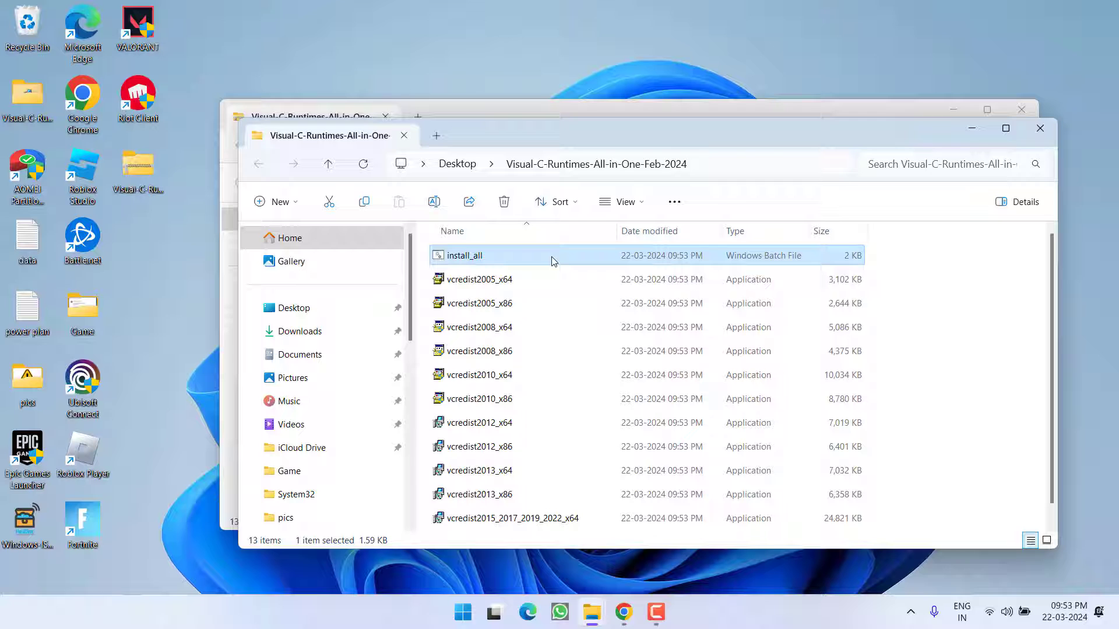
left_click(1043, 129)
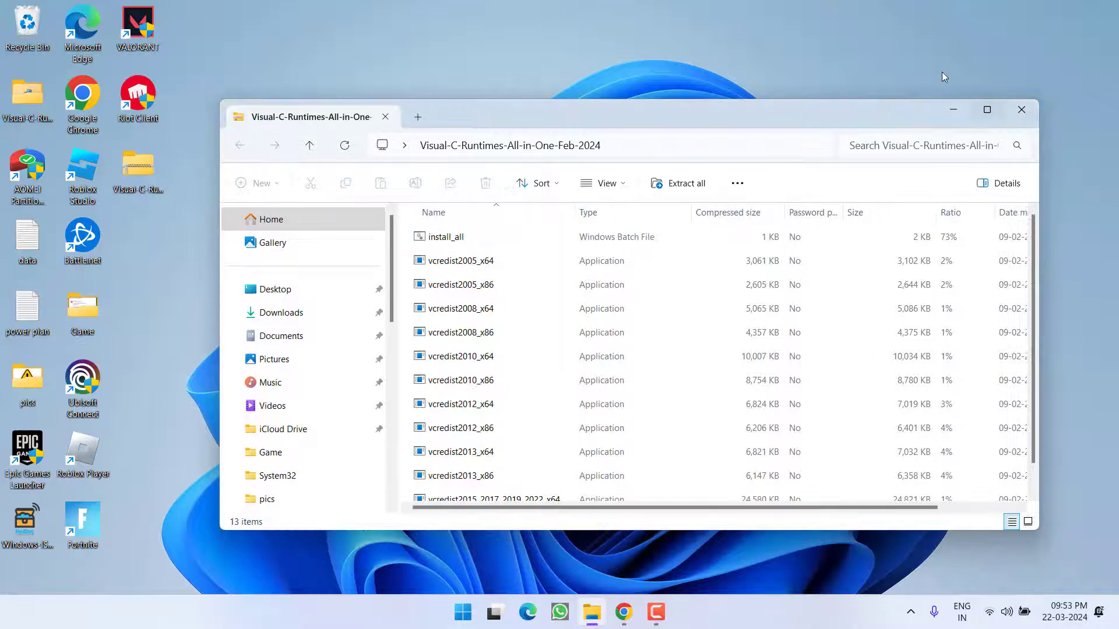
left_click(1034, 112)
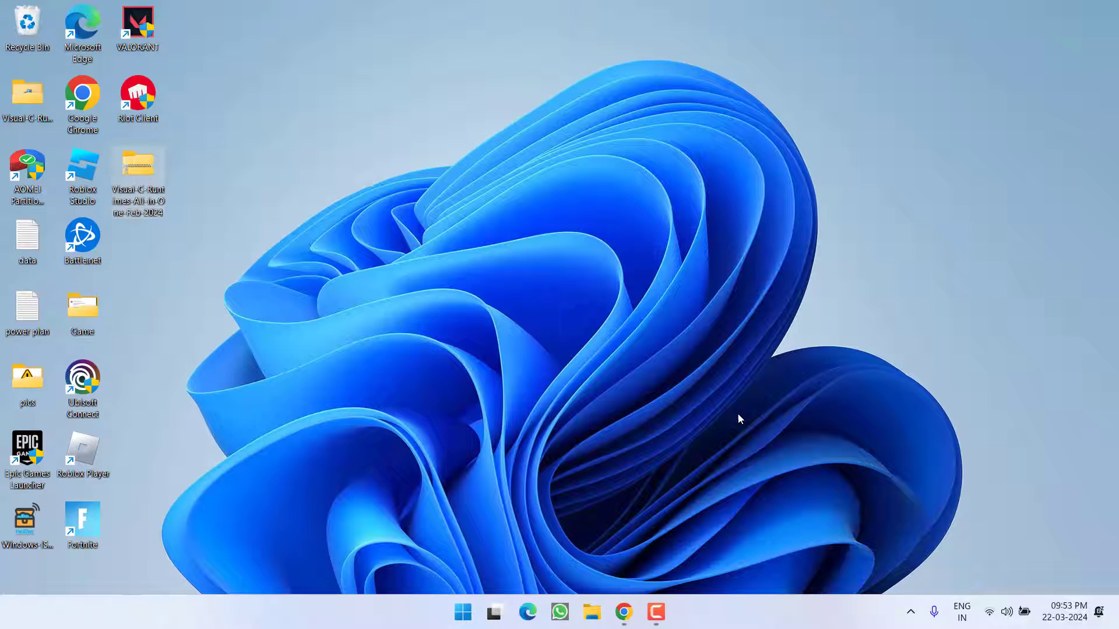